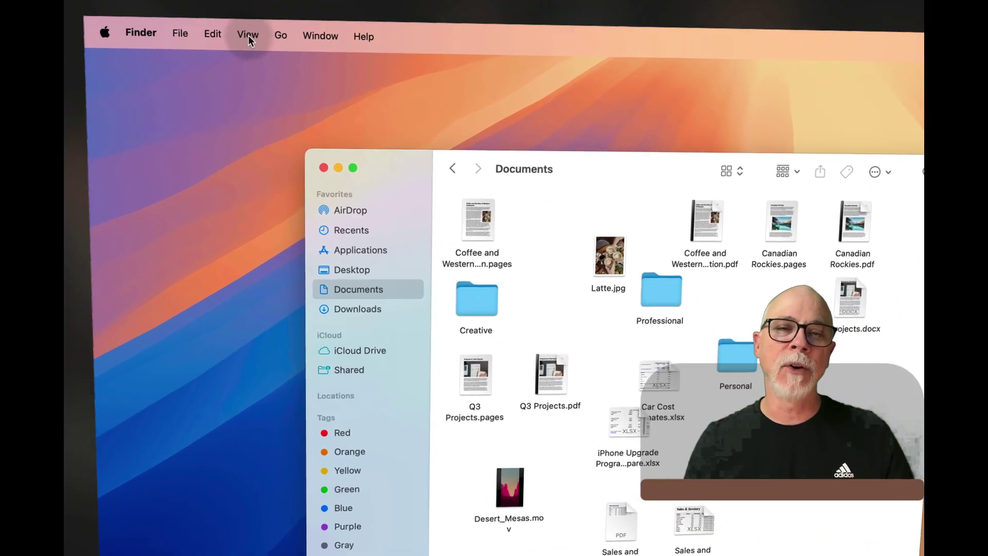
# Make new Finder windows open to Documents, then bring up the Tags settings.
pyautogui.click(248, 36)
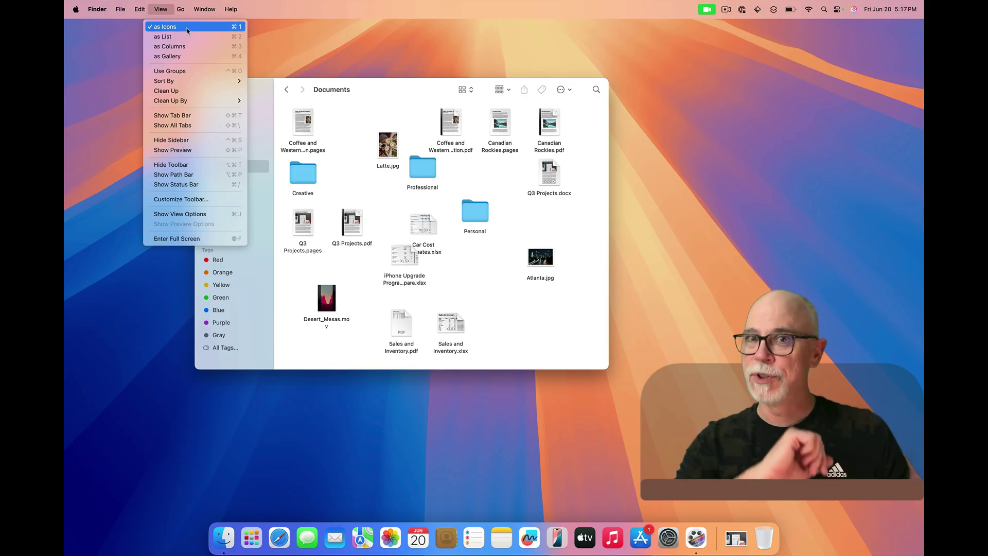
pyautogui.click(402, 212)
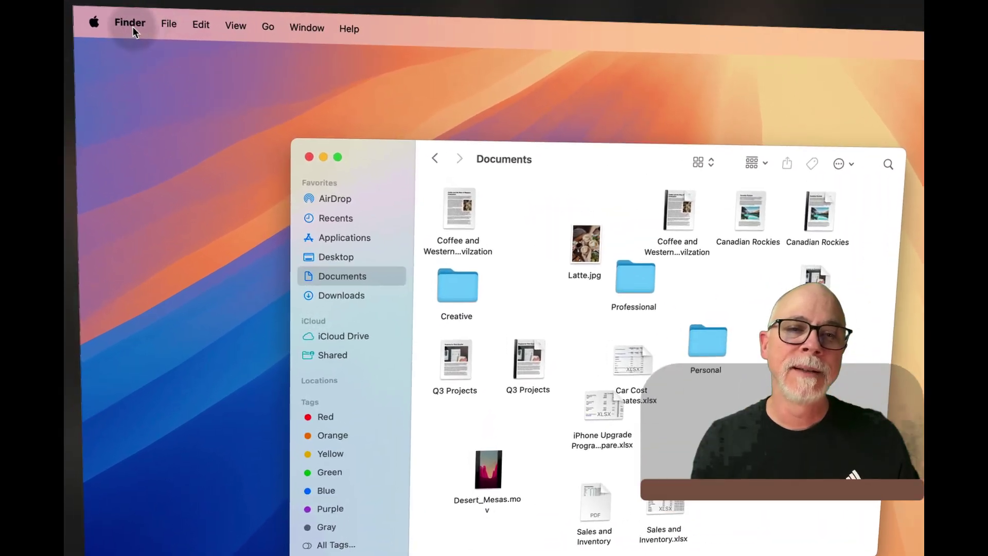
pyautogui.click(94, 8)
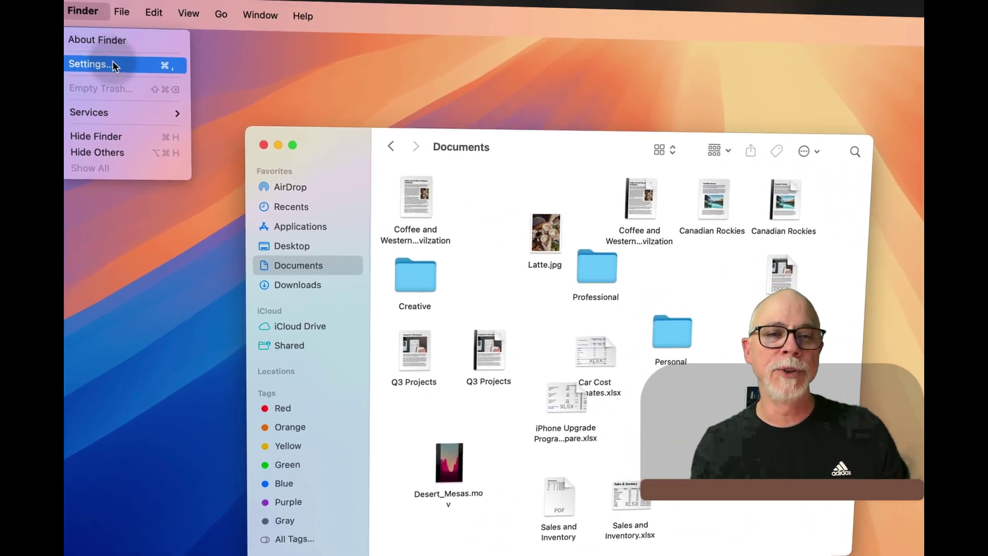
pyautogui.click(139, 77)
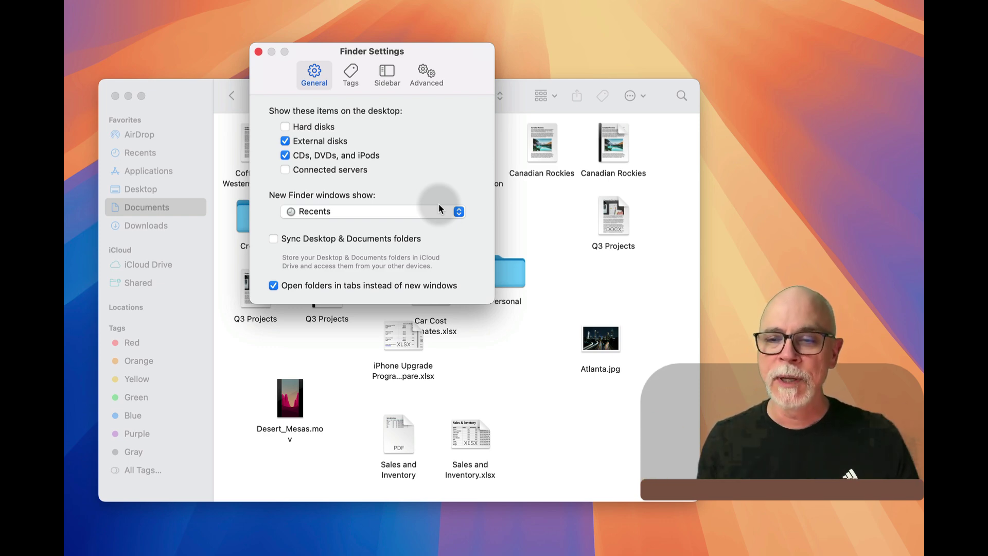
pyautogui.click(459, 212)
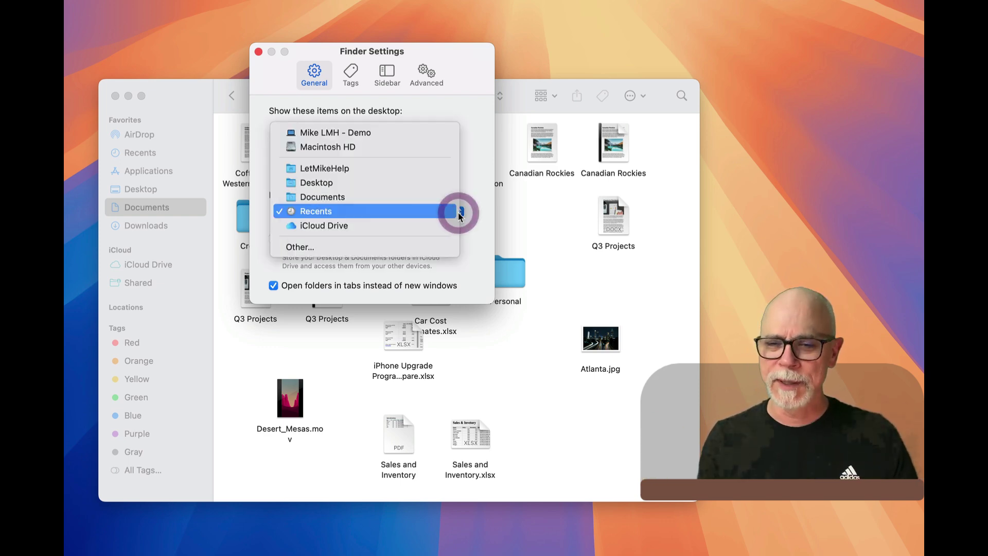
pyautogui.click(418, 197)
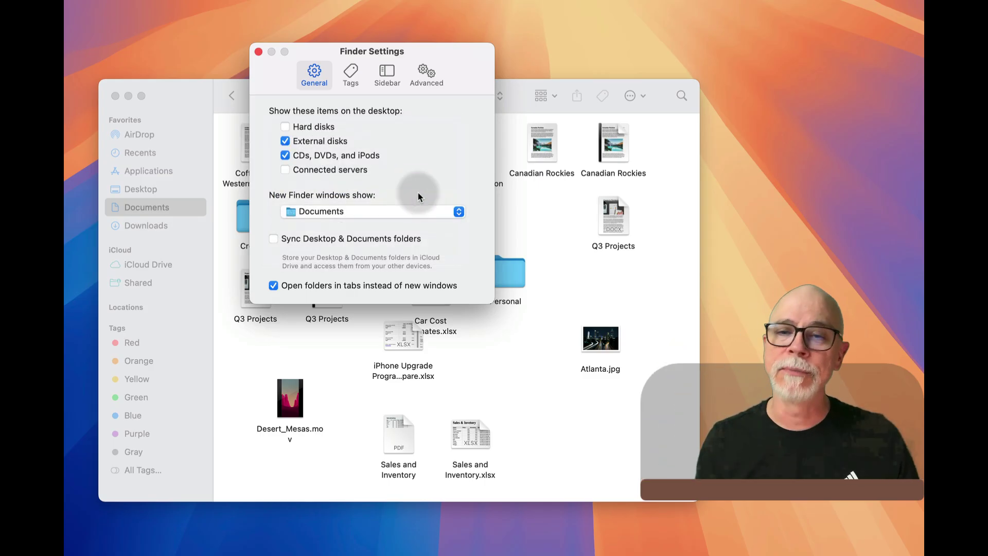
pyautogui.click(352, 78)
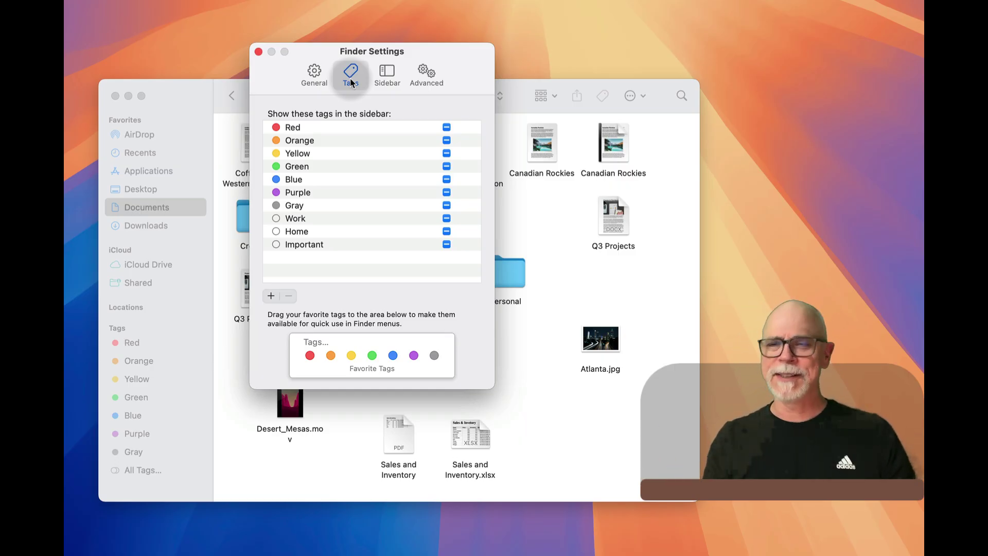
# Review the Sidebar item settings, then move on to the Advanced settings.
pyautogui.click(389, 81)
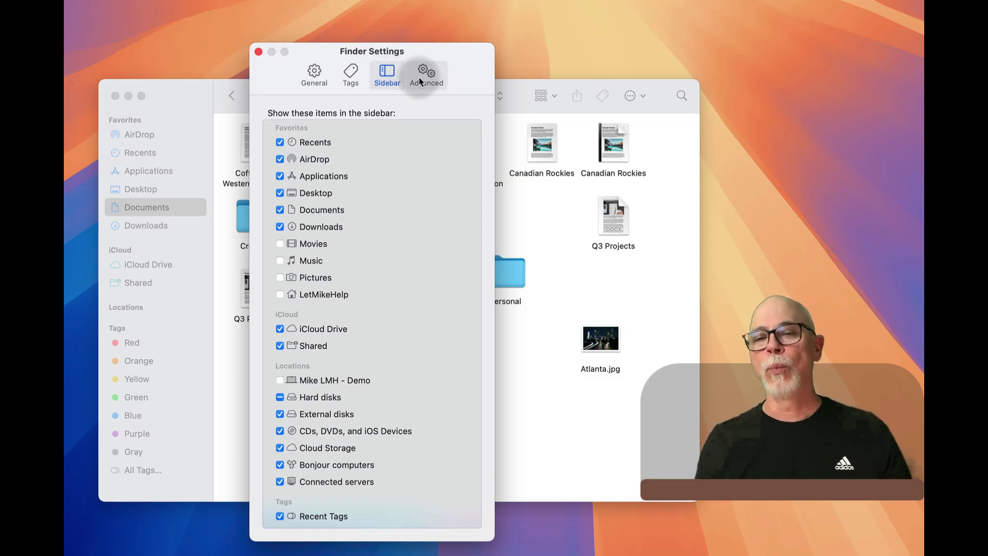
pyautogui.click(430, 71)
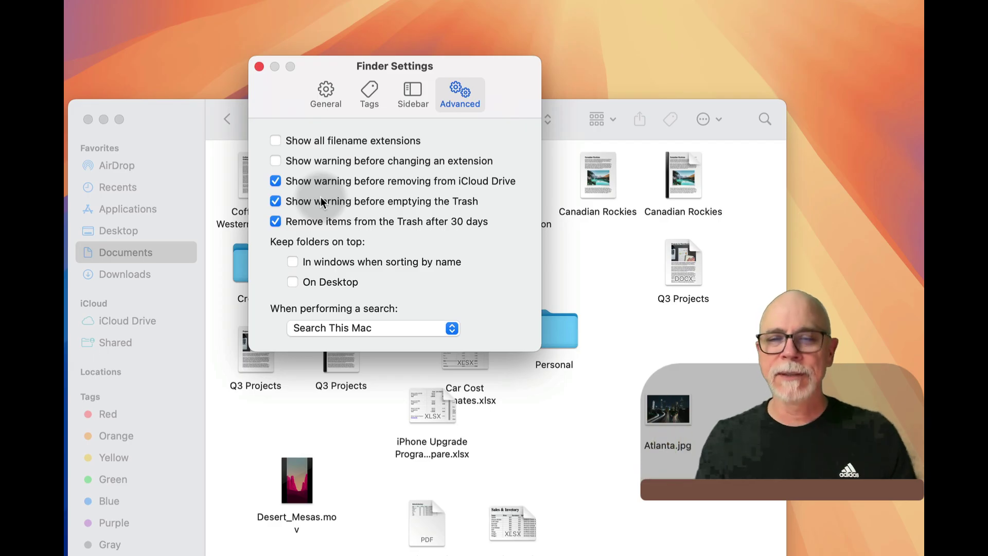
# Turn on 'Show all filename extensions' and keep folders on top when sorting by name.
pyautogui.click(281, 139)
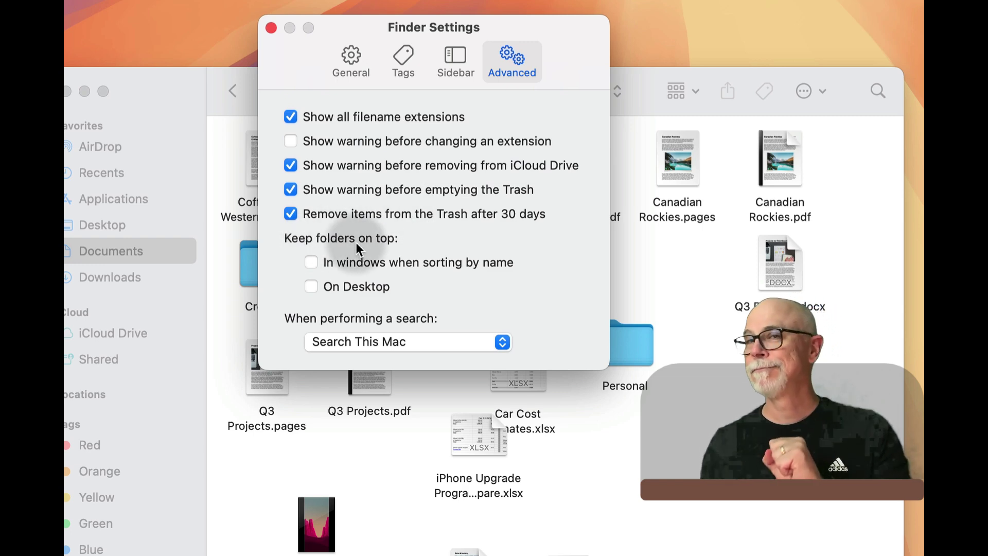
pyautogui.click(311, 262)
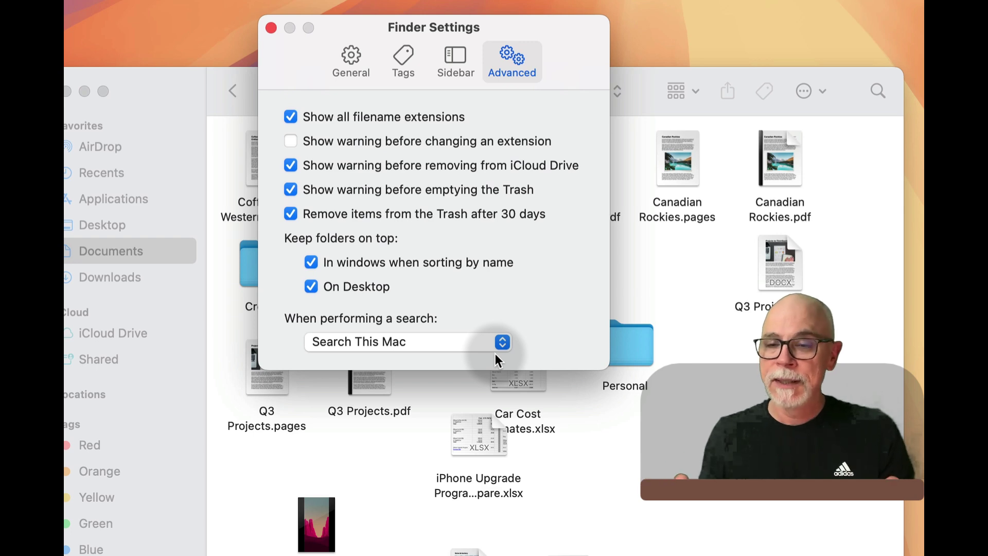
# Set 'When performing a search' to Search the Current Folder.
pyautogui.click(504, 340)
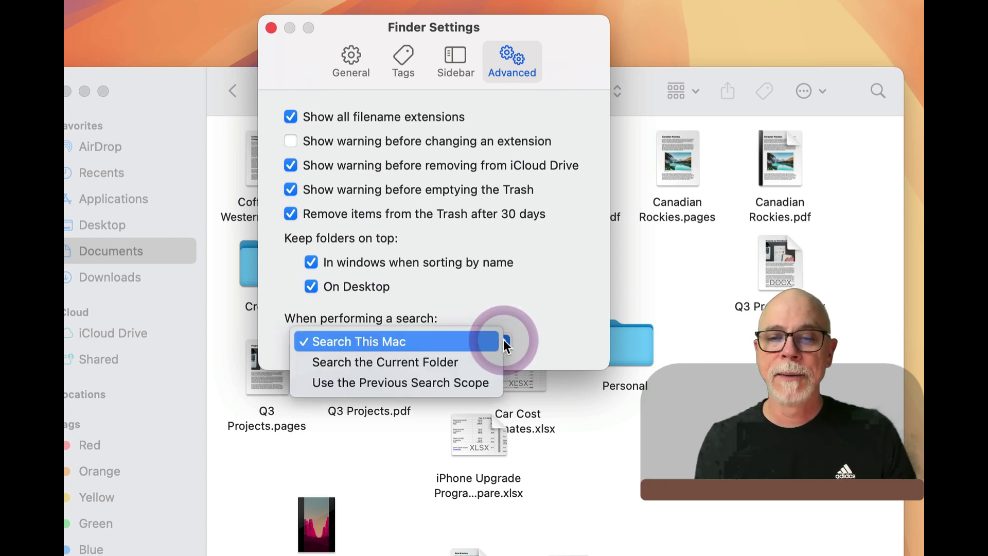
pyautogui.click(456, 363)
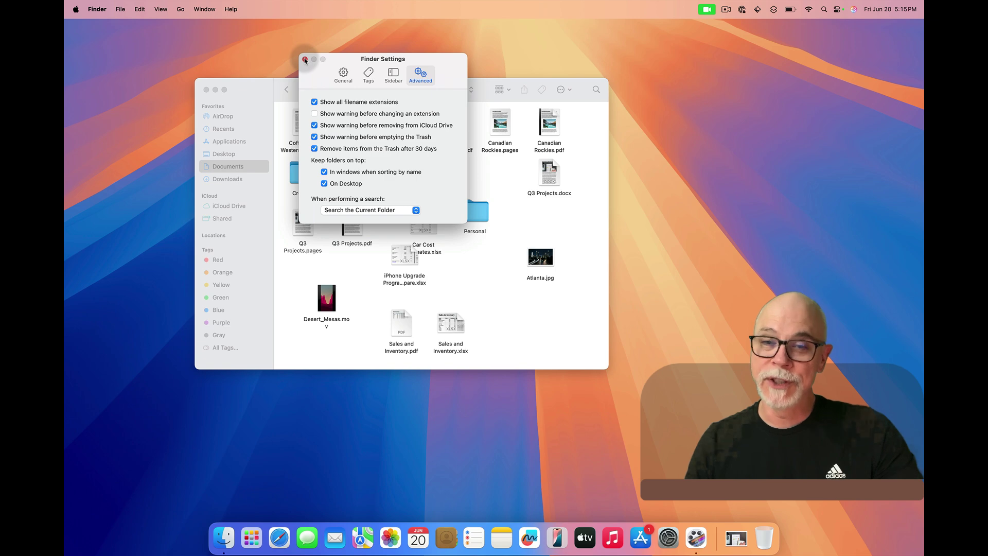
# Close Finder Settings and turn on the path bar in the Documents window.
pyautogui.click(305, 60)
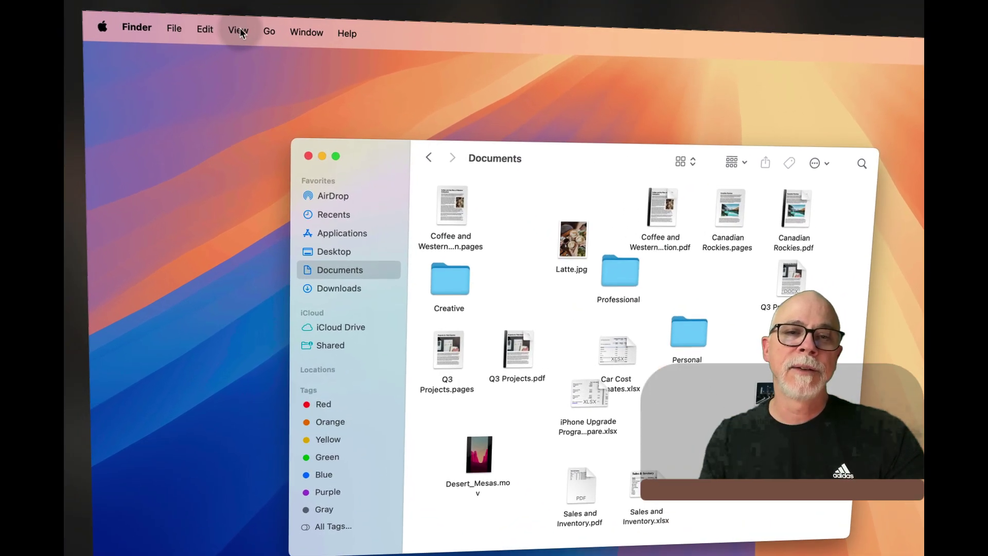
pyautogui.click(165, 11)
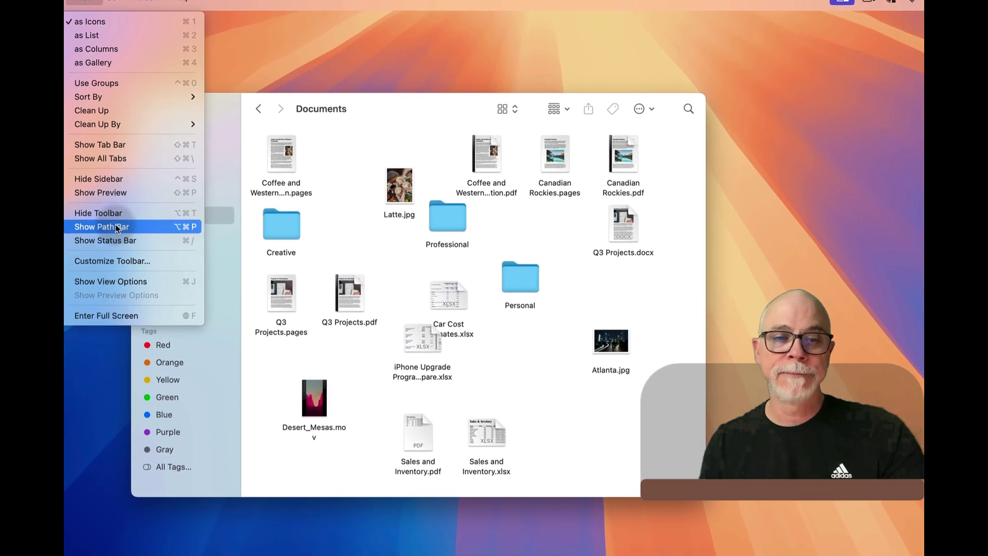
pyautogui.click(231, 243)
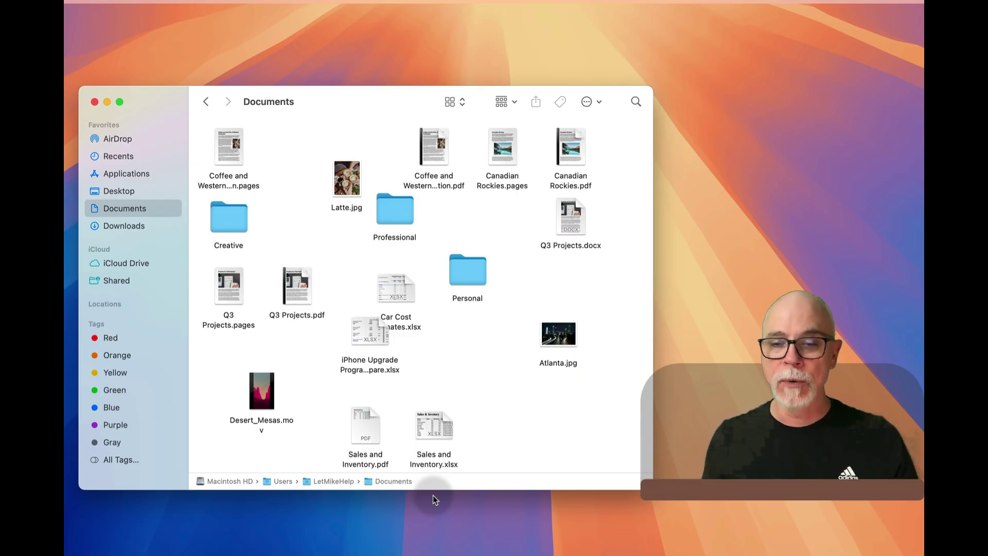
pyautogui.doubleClick(334, 481)
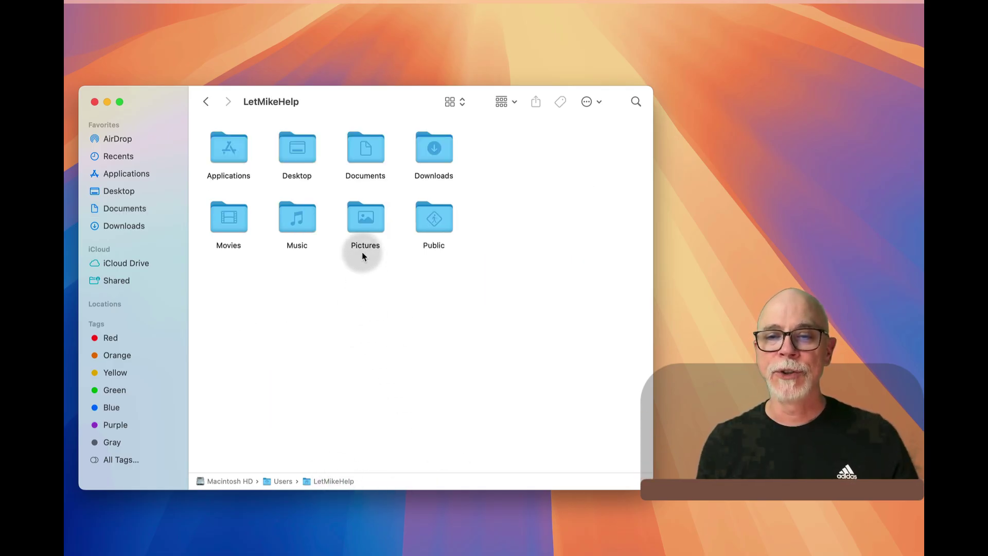
pyautogui.doubleClick(369, 160)
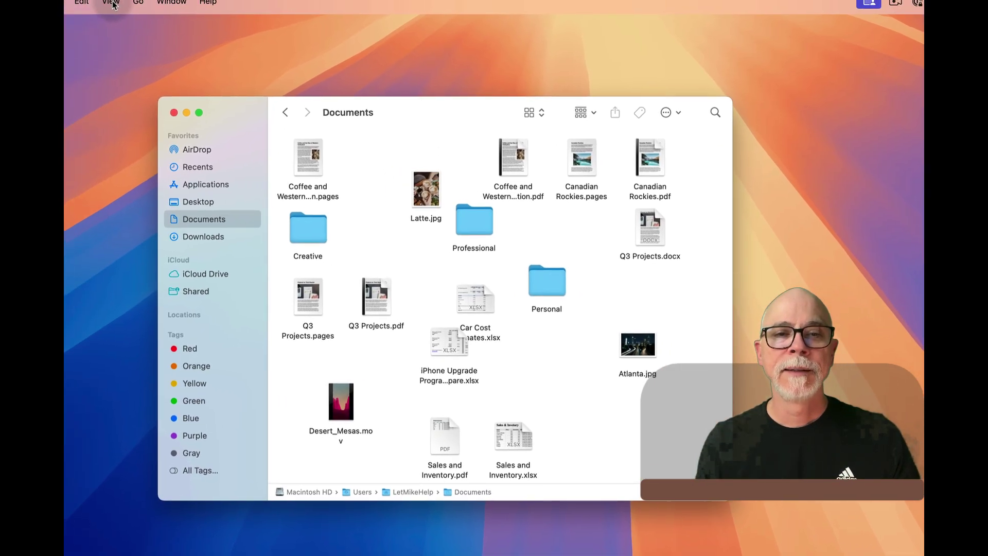
# Turn on the status bar showing 17 items and 109.3 GB available.
pyautogui.click(111, 3)
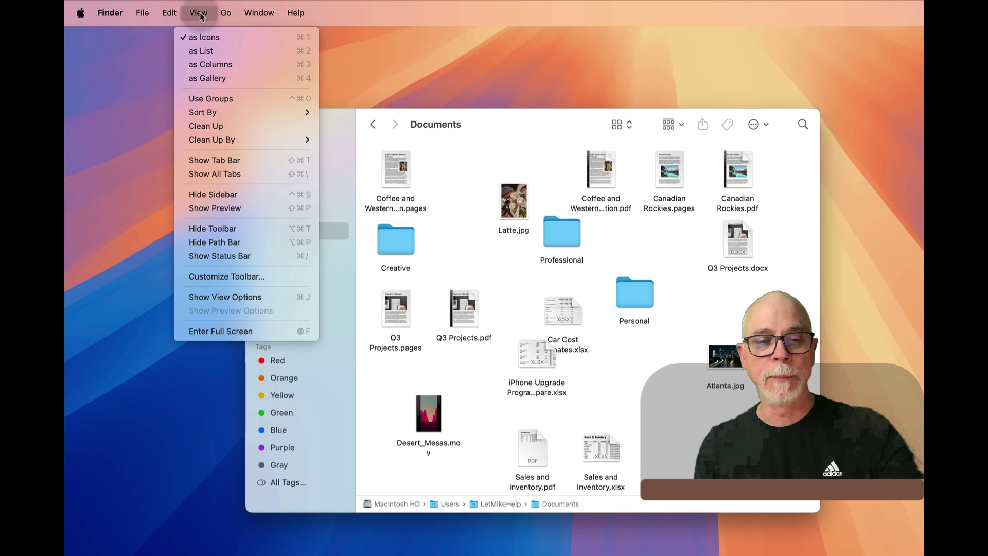
pyautogui.click(226, 260)
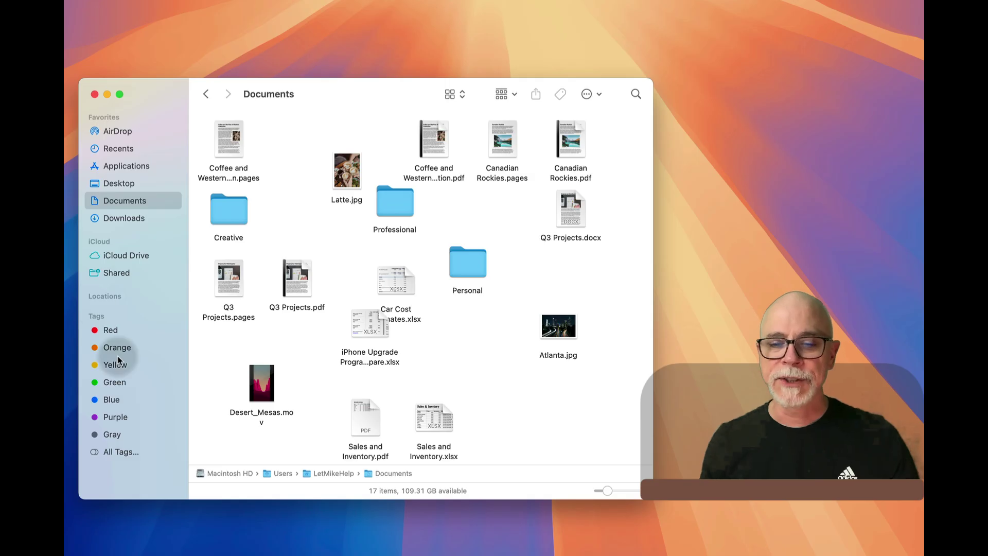
pyautogui.moveTo(280, 395)
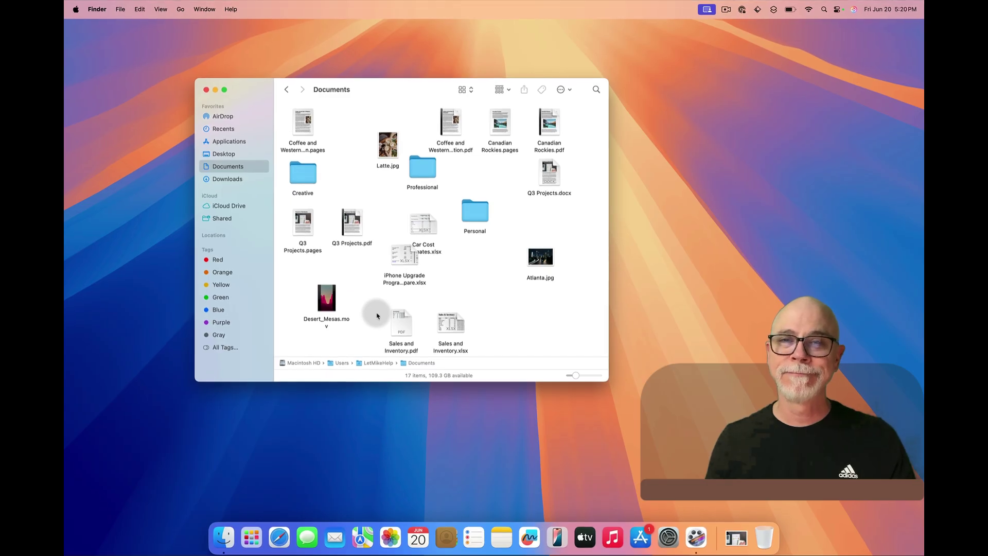
pyautogui.click(161, 9)
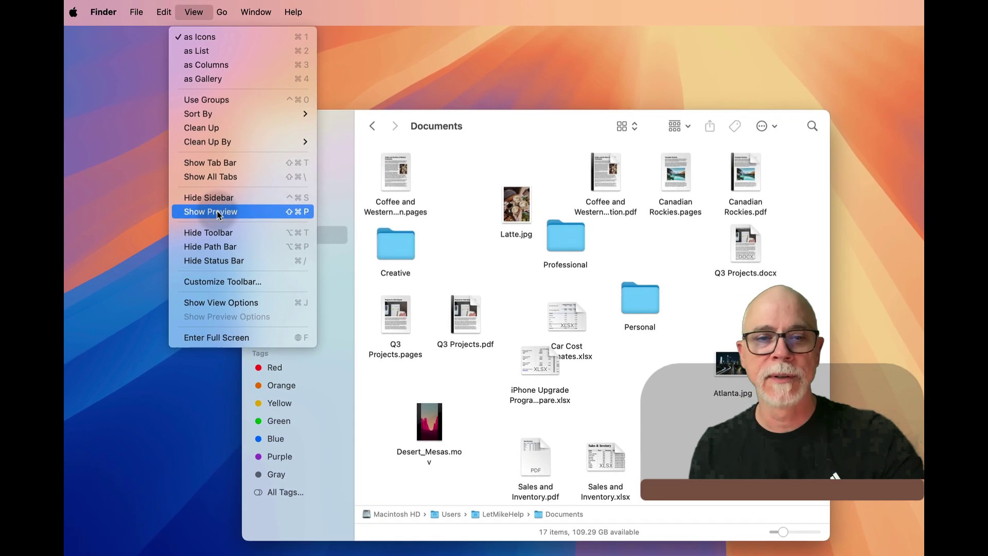
# Show the preview pane and preview Coffee and Western Civilzation.pages in it.
pyautogui.click(225, 213)
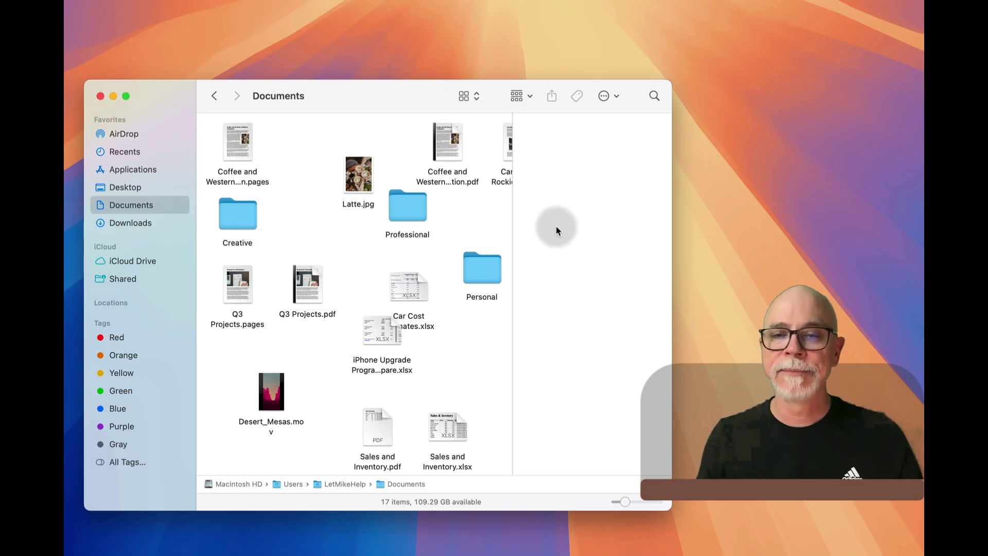
pyautogui.click(244, 148)
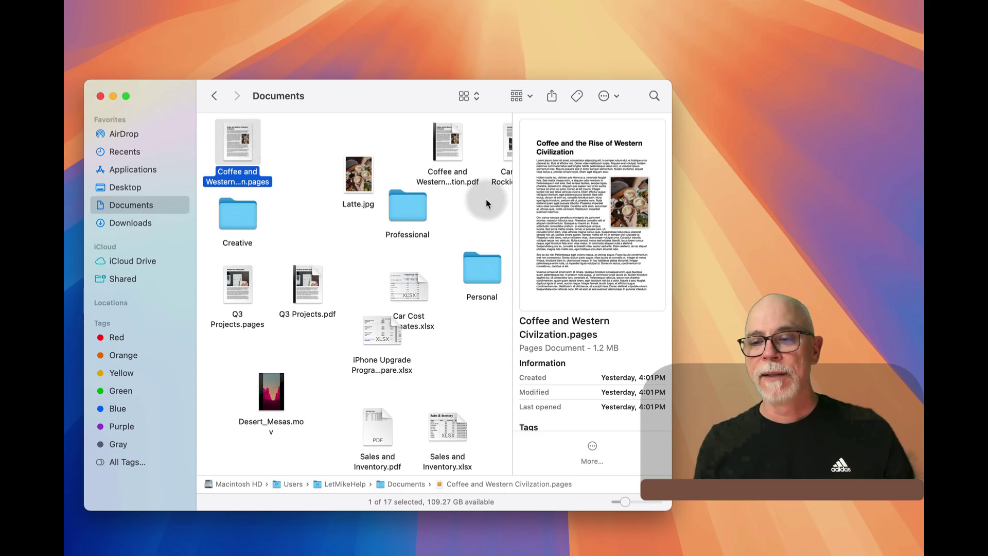
pyautogui.moveTo(597, 291)
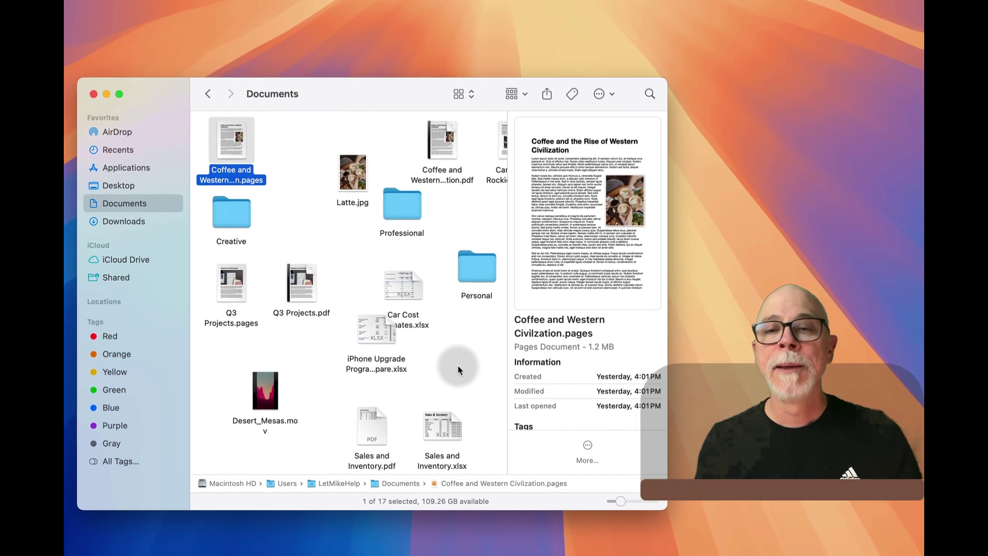
# Preview Latte.jpg and scroll to its 3024×4032 dimensions and 72×72 resolution.
pyautogui.click(352, 176)
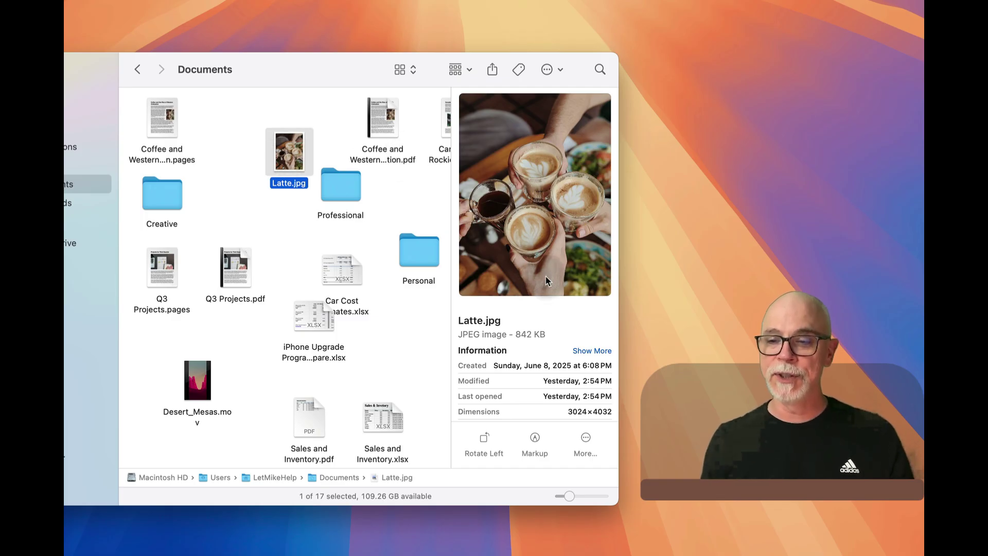
pyautogui.scroll(-1, 570, 329)
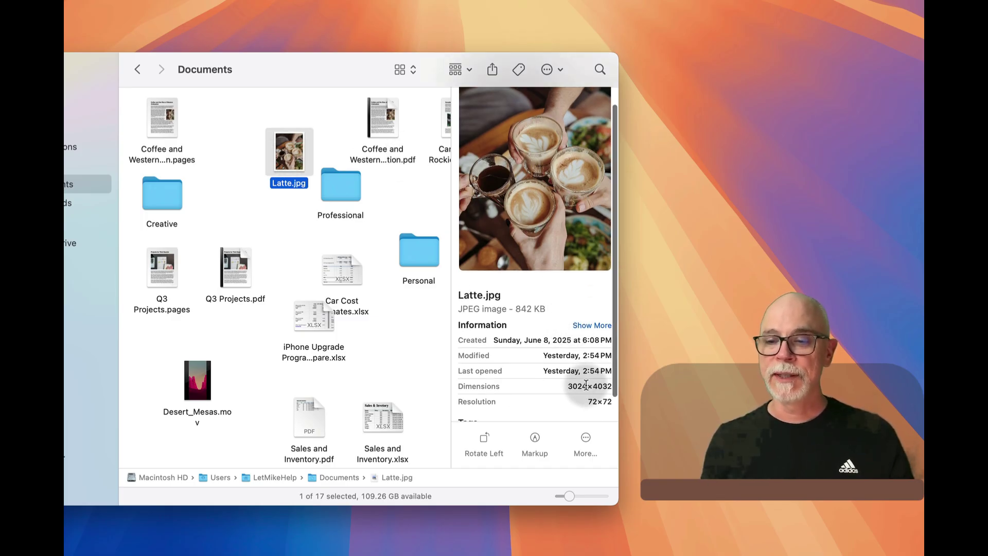
pyautogui.click(571, 386)
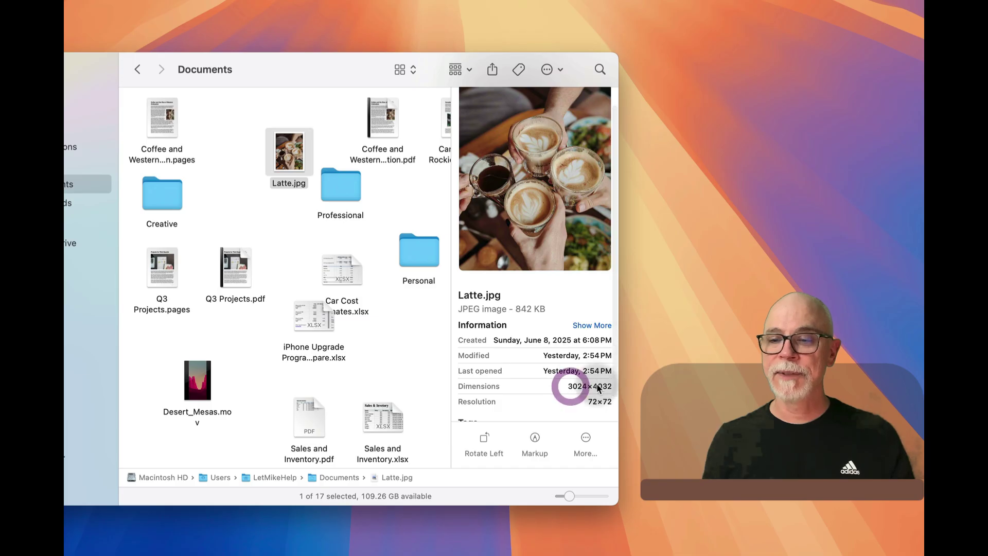
pyautogui.scroll(-1, 571, 396)
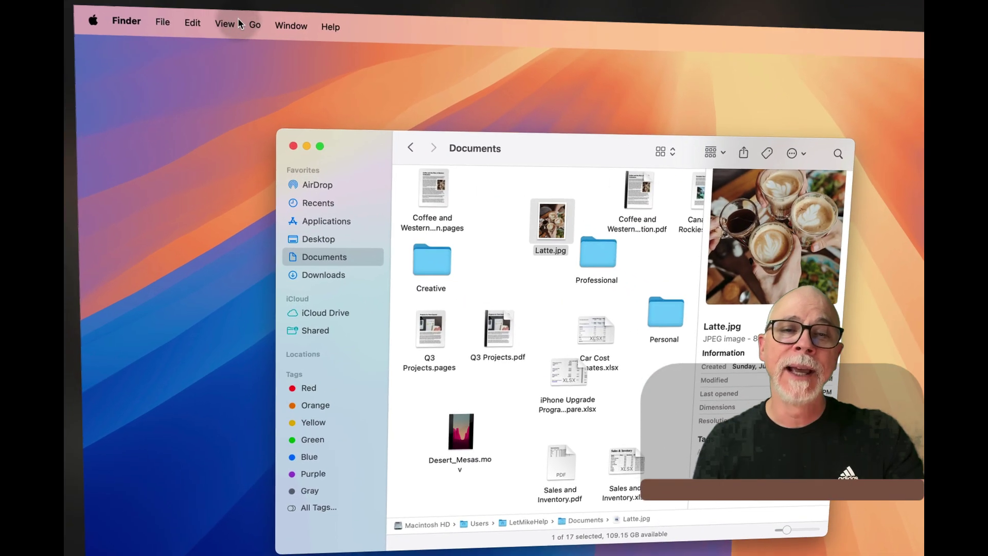
# Sort the Documents icons by Name using View > Sort By.
pyautogui.click(161, 9)
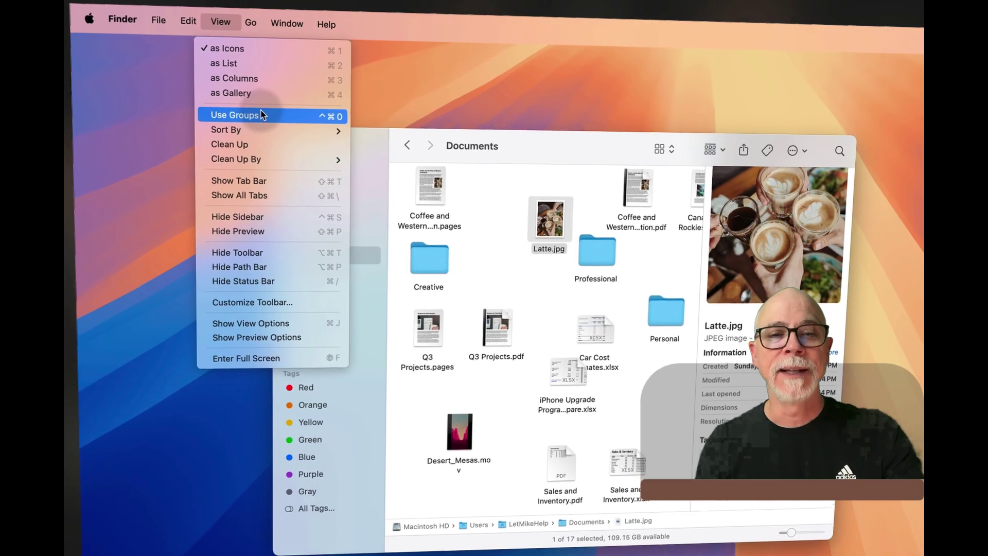
pyautogui.moveTo(266, 131)
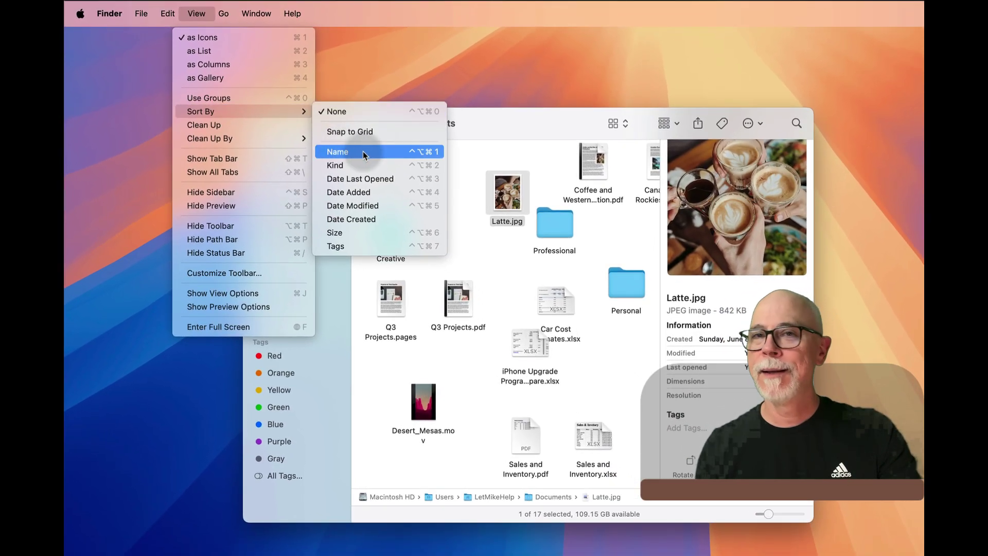
pyautogui.click(364, 154)
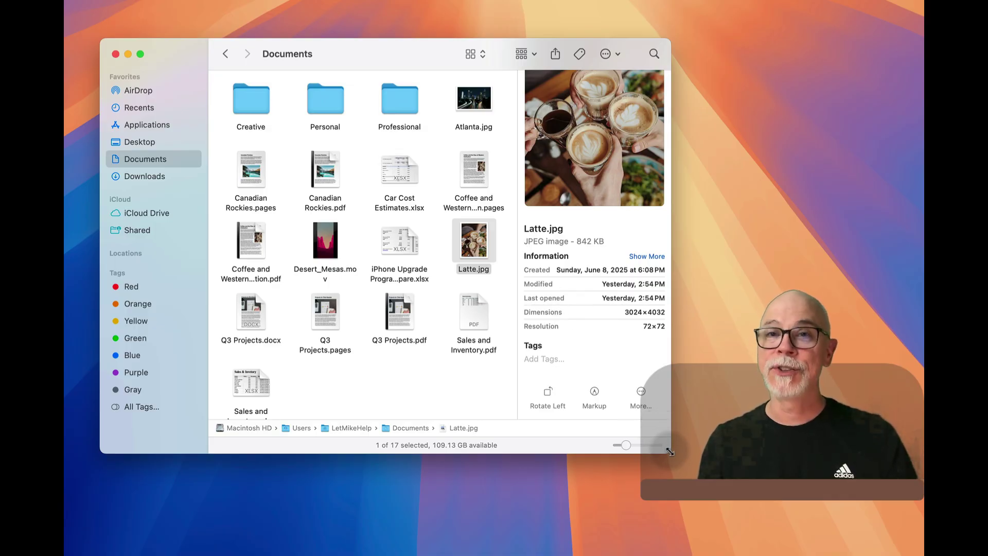
# Widen the Documents window to five icon columns and clear the file selection.
pyautogui.moveTo(669, 452); pyautogui.dragTo(735, 442)
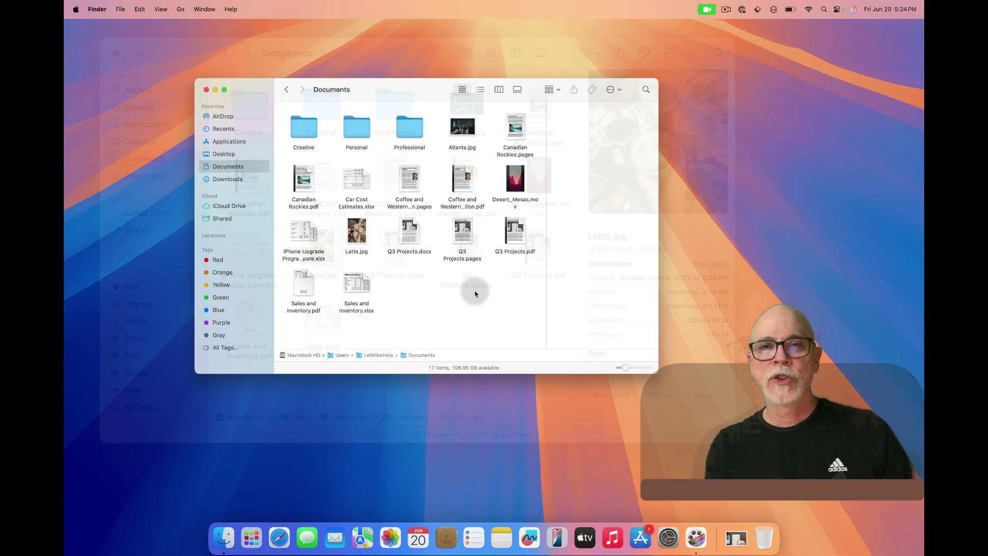
pyautogui.click(483, 331)
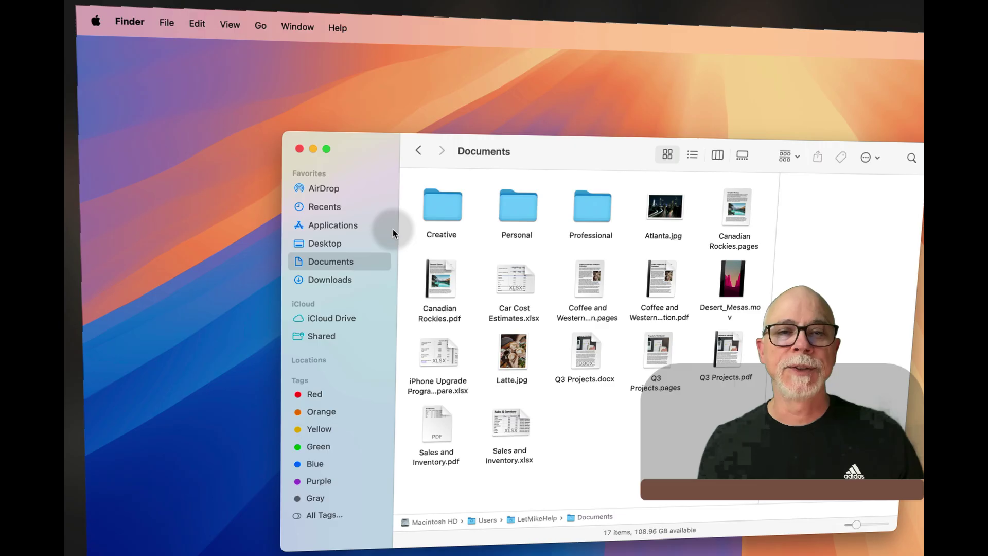
# Preview Latte.jpg in the preview pane again, then bring up the View menu.
pyautogui.click(212, 18)
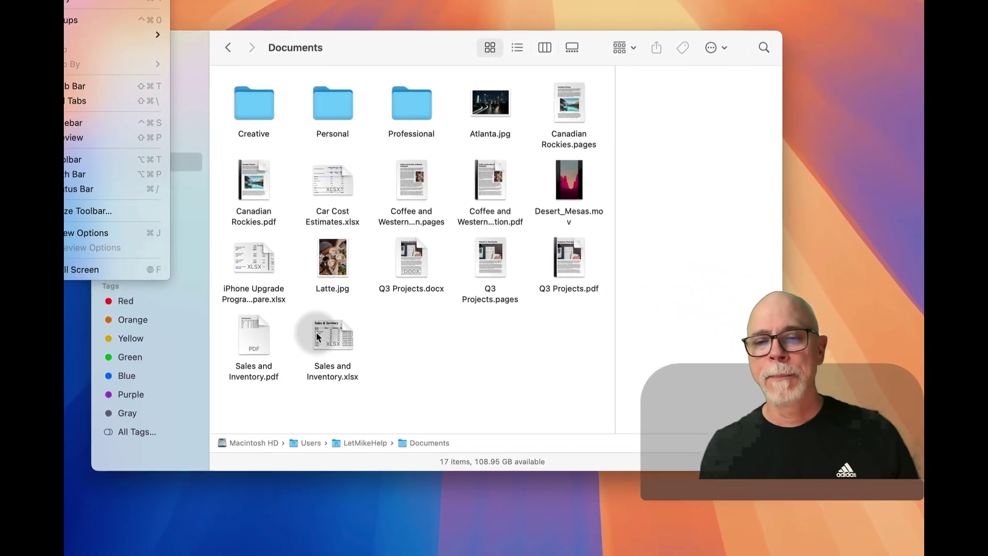
pyautogui.click(517, 389)
pyautogui.click(321, 262)
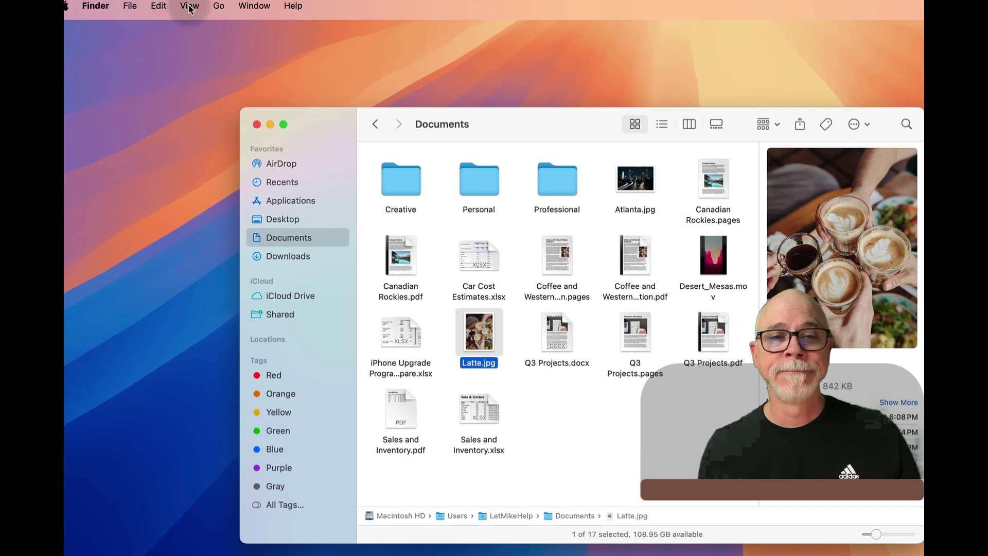
pyautogui.click(207, 16)
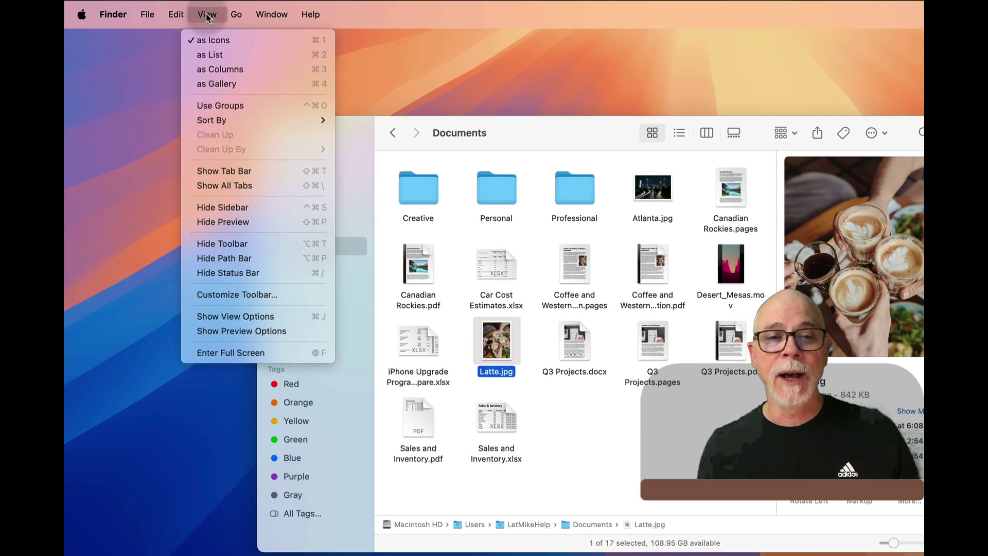
# Show the image Preview Options window and move it up to reveal every field.
pyautogui.click(270, 335)
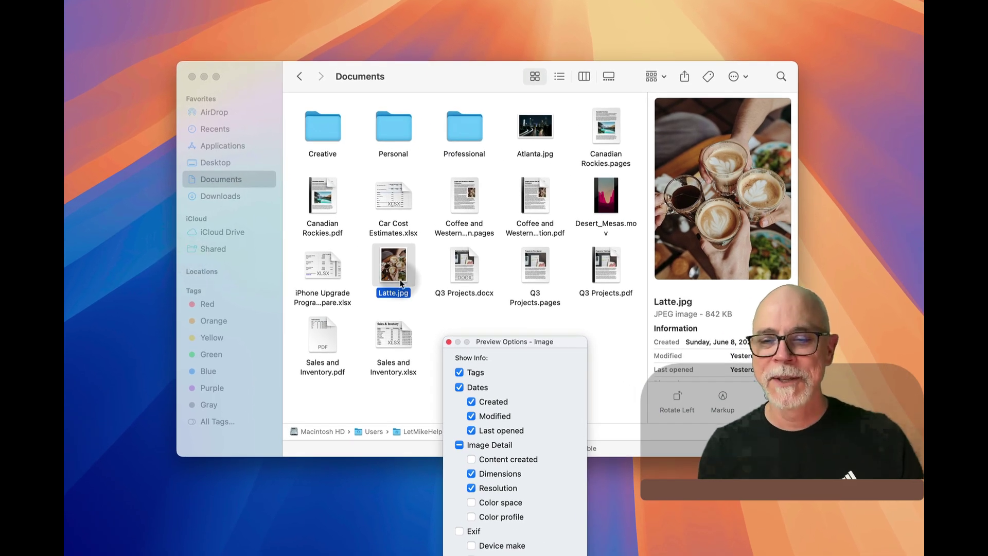
pyautogui.moveTo(506, 342); pyautogui.dragTo(480, 29)
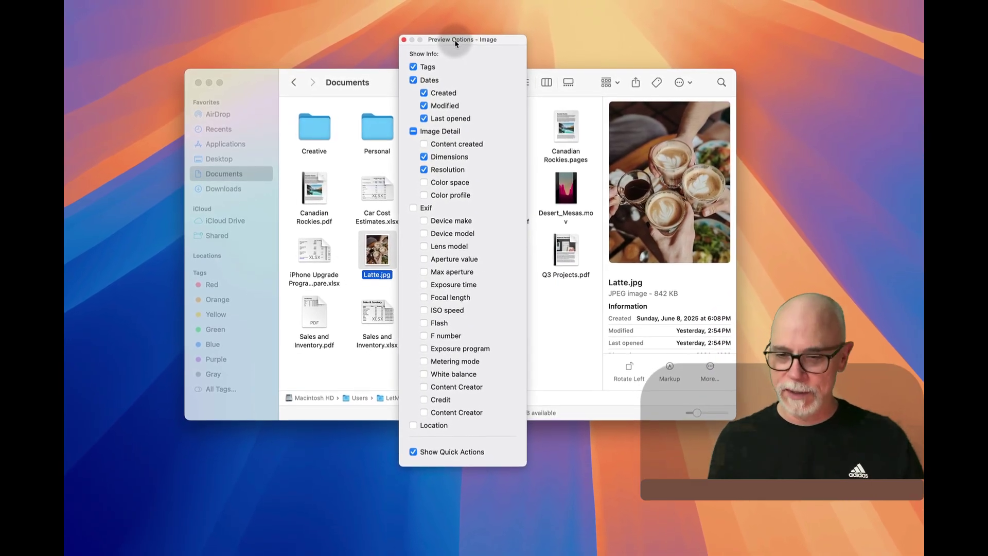
# Close the image Preview Options window, keeping Latte.jpg previewed.
pyautogui.click(401, 43)
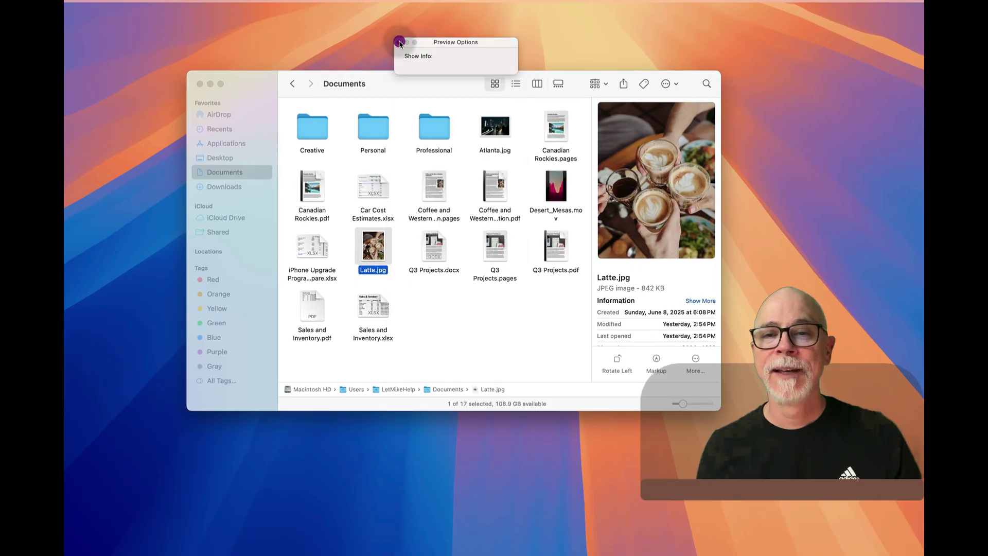